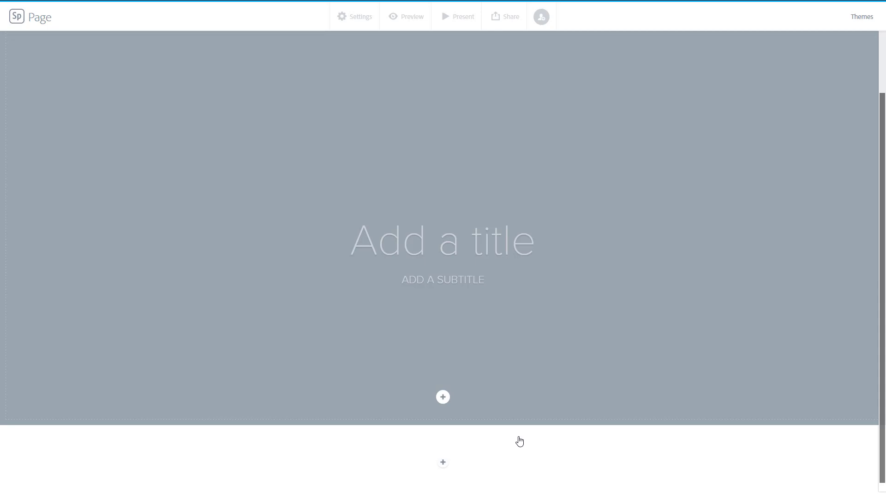
# Insert a new text block below the cover section for the YouTube line.
pyautogui.click(444, 463)
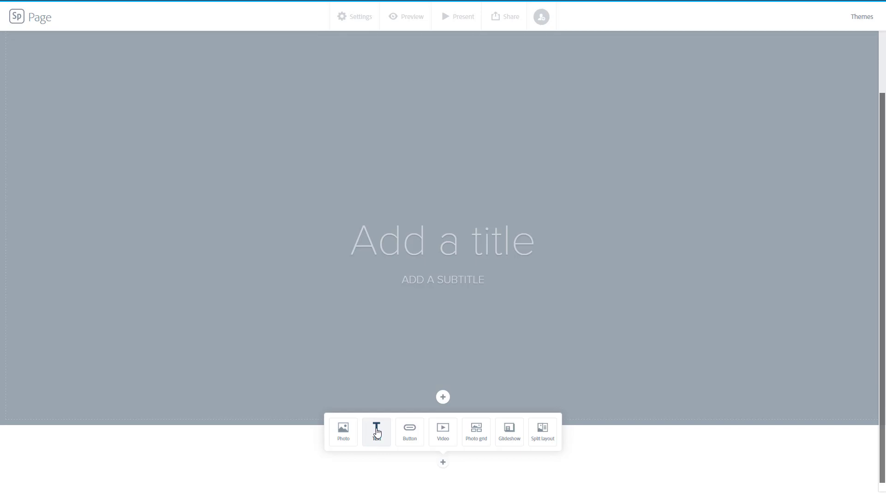
pyautogui.click(377, 433)
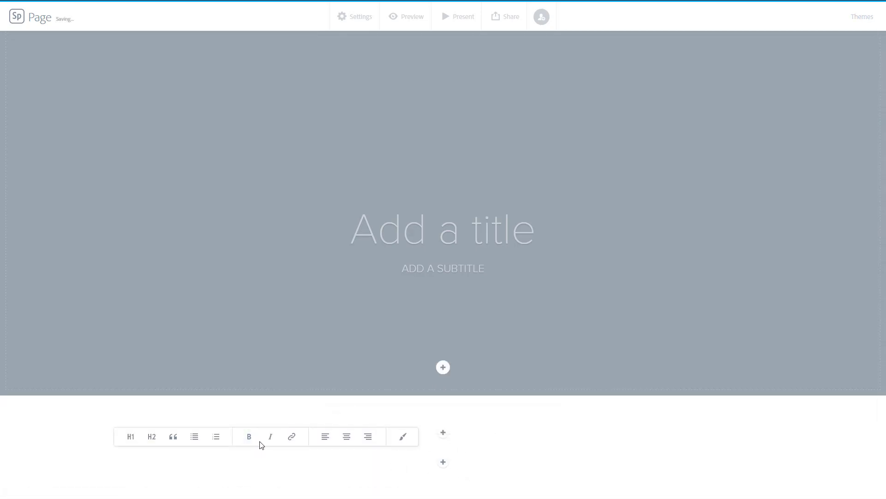
pyautogui.write('Clicj Here to Acce')
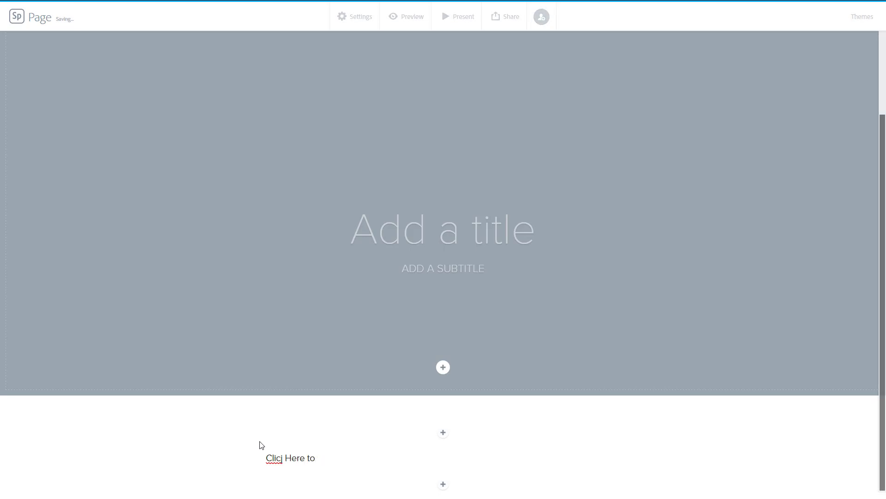
pyautogui.write('ss Yout')
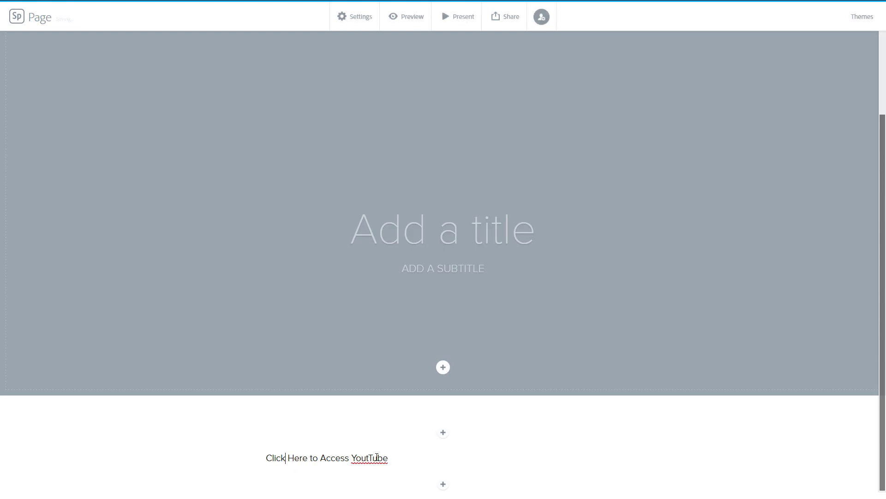
# Center-align the 'Click Here to Access YouTube' line and reselect 'Click Here'.
pyautogui.moveTo(309, 458); pyautogui.dragTo(265, 458)
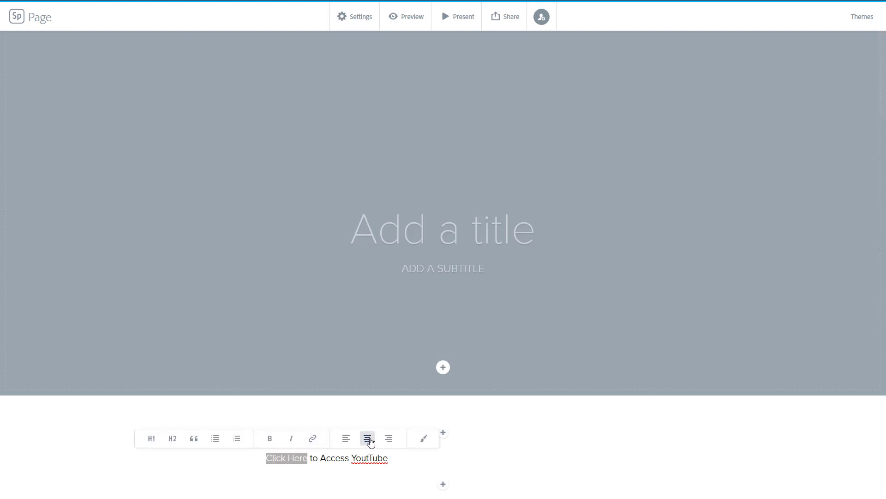
pyautogui.click(368, 438)
pyautogui.click(426, 435)
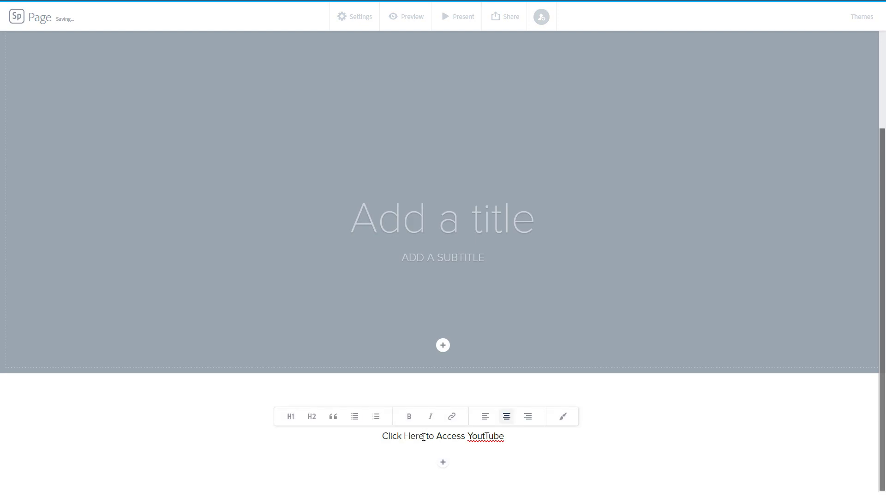
pyautogui.moveTo(424, 436); pyautogui.dragTo(383, 436)
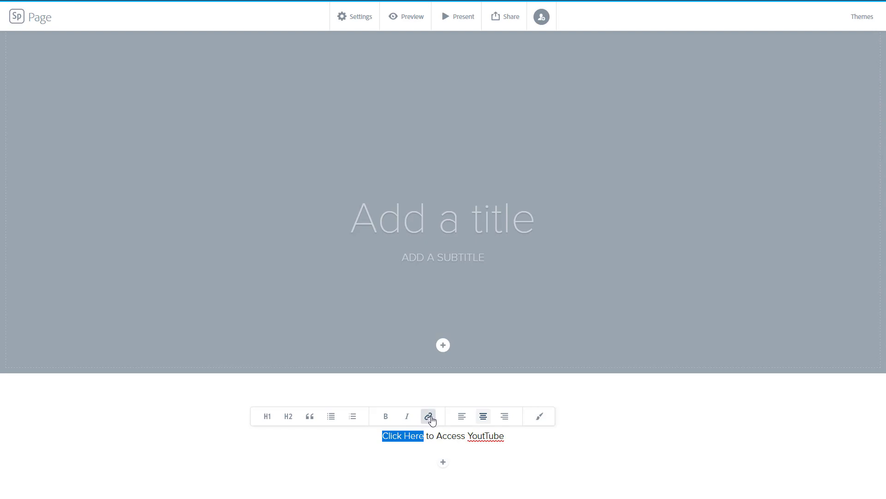
pyautogui.click(429, 417)
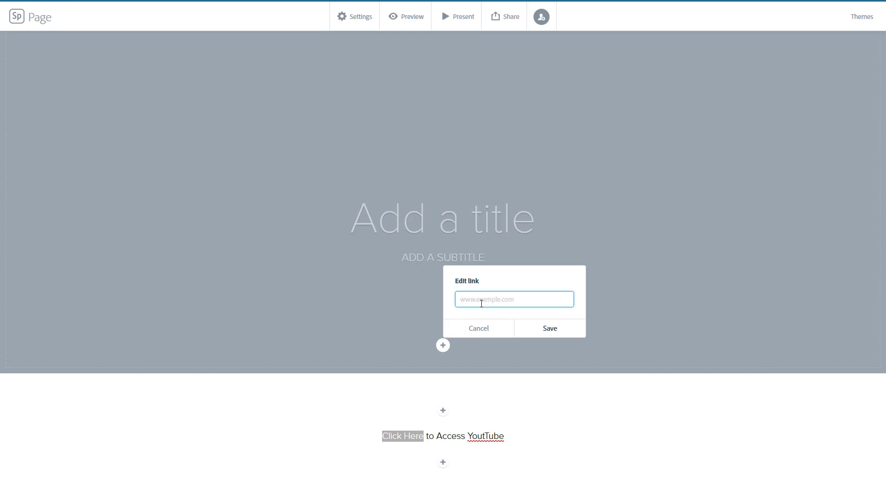
pyautogui.write('w')
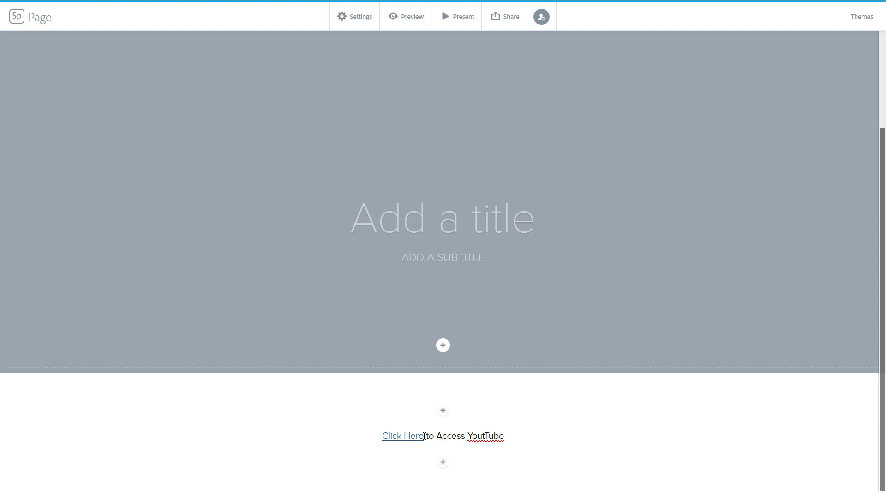
# Make the linked words 'Click Here' bold.
pyautogui.click(484, 436)
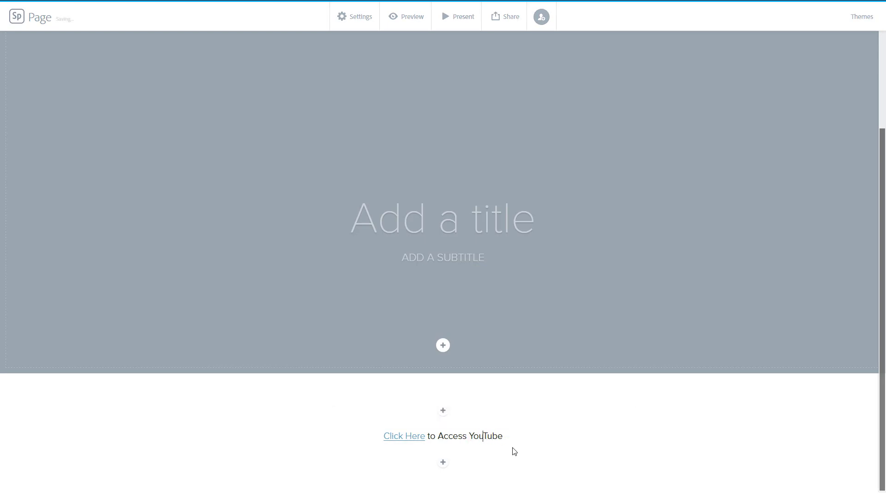
pyautogui.moveTo(427, 435); pyautogui.dragTo(384, 435)
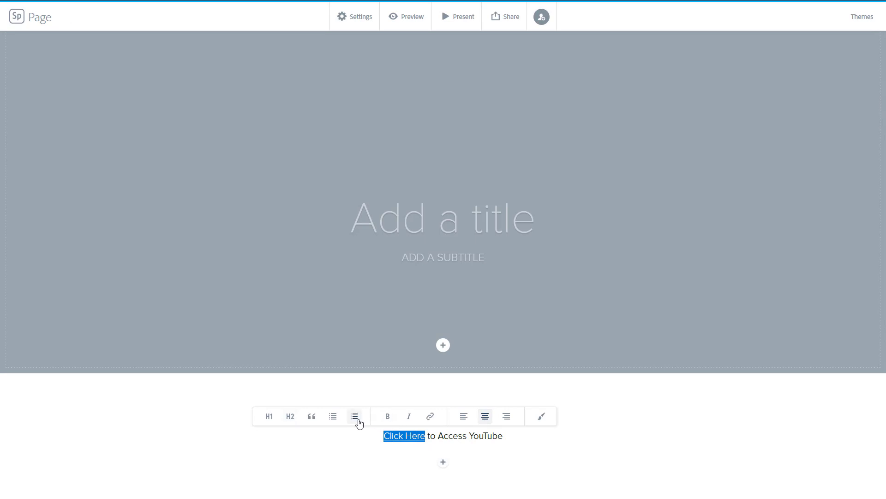
pyautogui.click(388, 417)
pyautogui.click(443, 436)
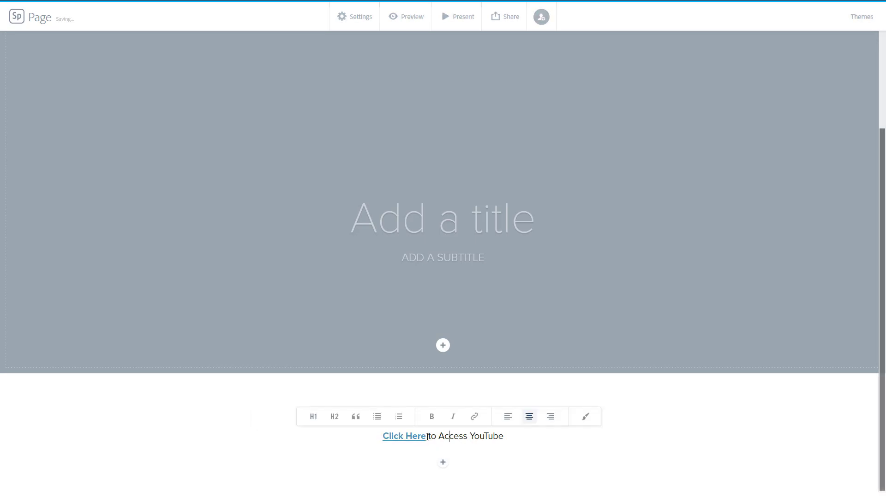
# Try heading and bullet-list styles, then revert the line to plain centered text.
pyautogui.moveTo(429, 435); pyautogui.dragTo(376, 439)
pyautogui.click(290, 417)
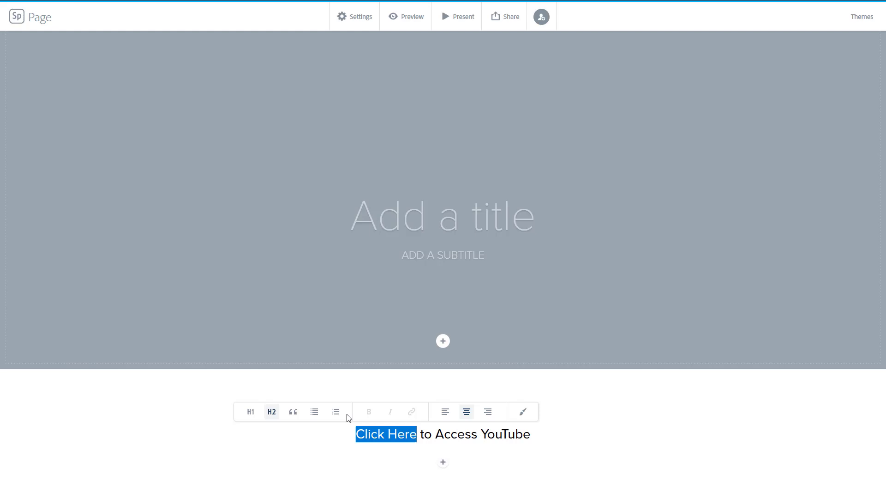
pyautogui.click(314, 411)
pyautogui.click(282, 435)
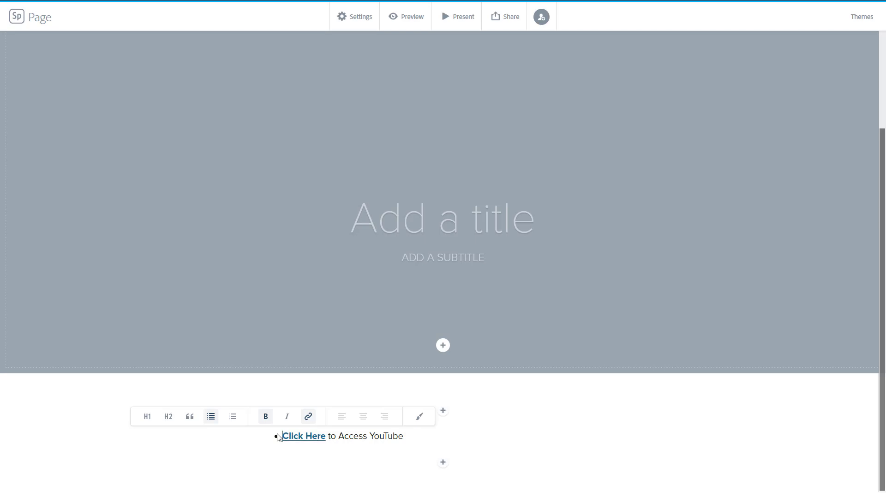
pyautogui.click(211, 416)
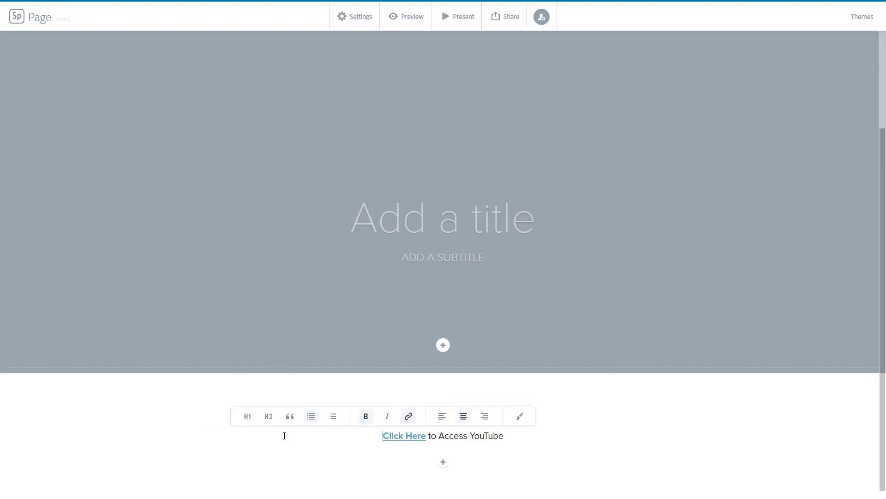
pyautogui.click(414, 435)
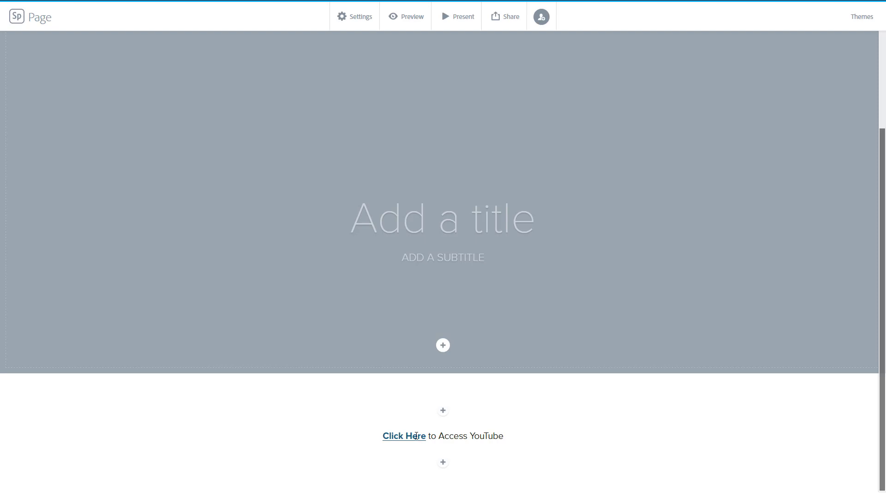
# Open the page in full-screen Present mode.
pyautogui.click(456, 19)
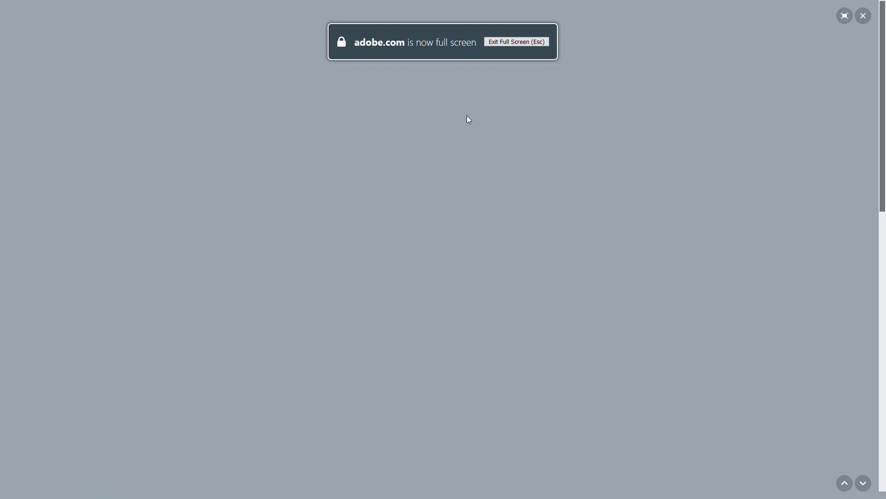